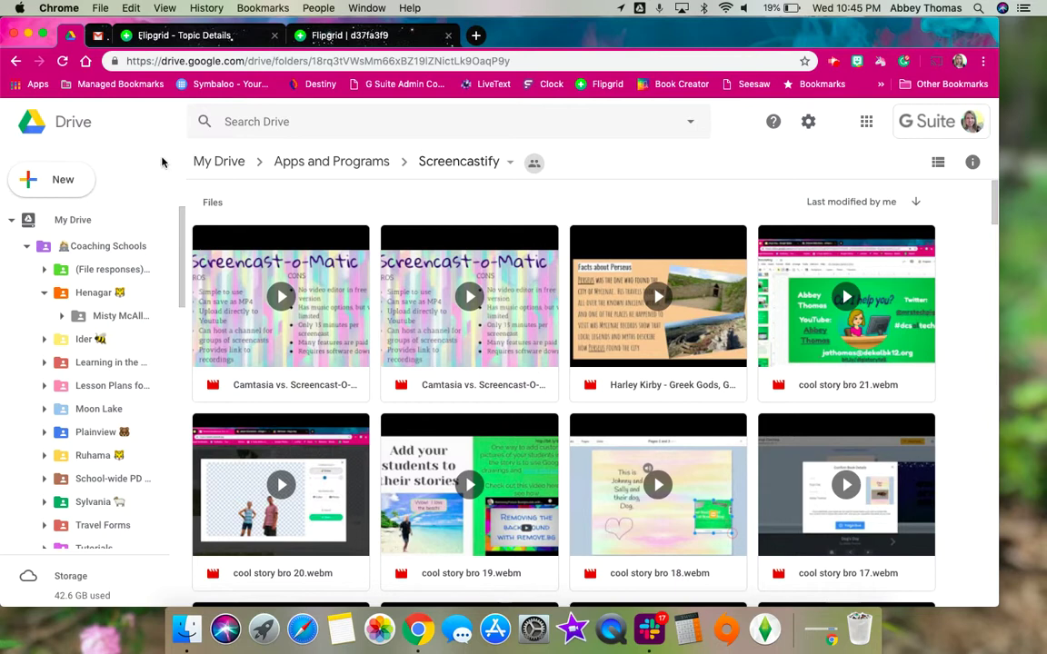
# In Google Drive, open the Apps and Programs folder, then the Screencastify folder.
pyautogui.click(866, 123)
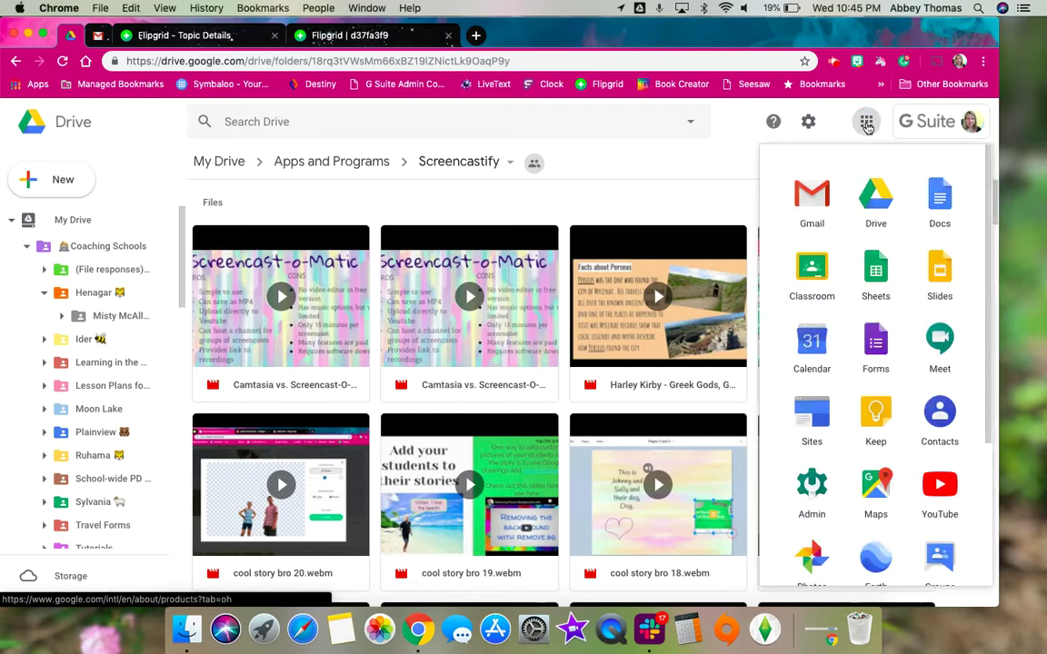
pyautogui.click(875, 209)
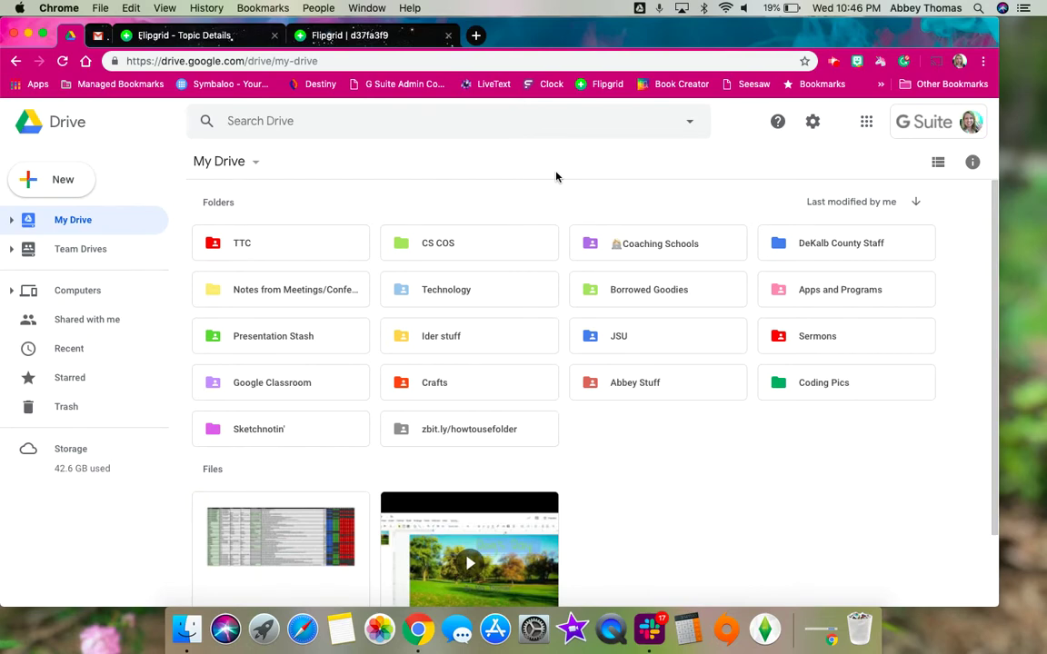
pyautogui.click(809, 292)
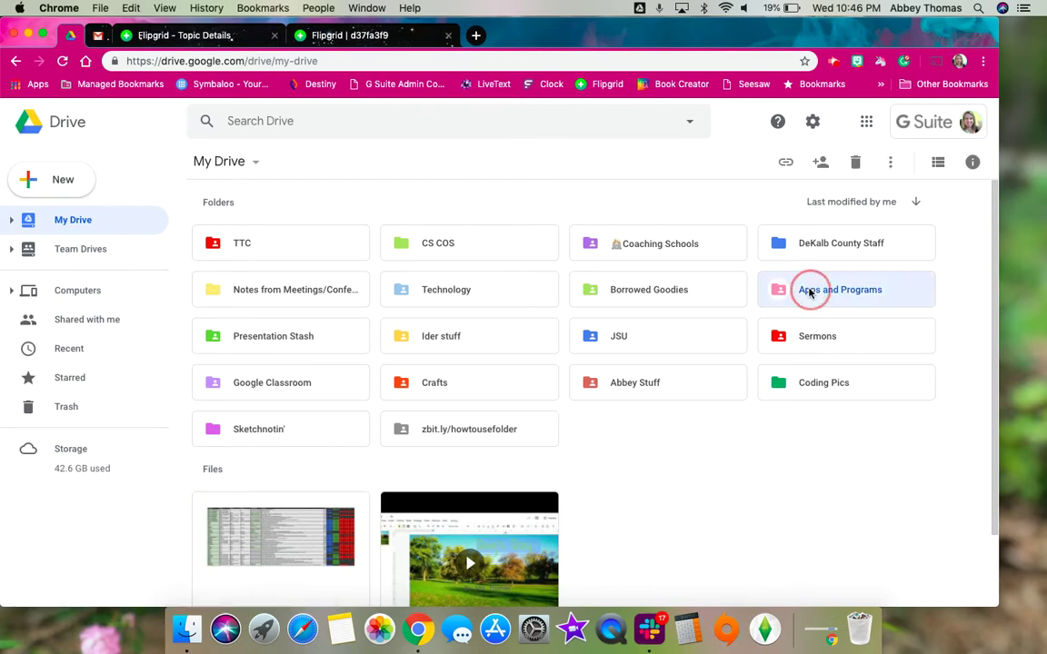
pyautogui.doubleClick(809, 292)
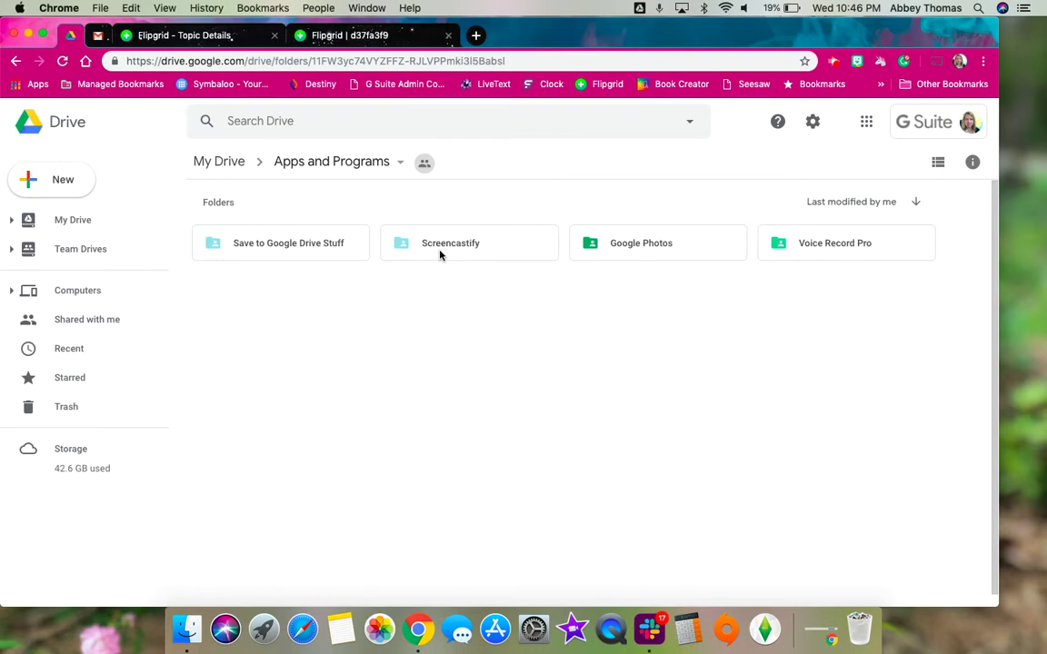
pyautogui.doubleClick(440, 250)
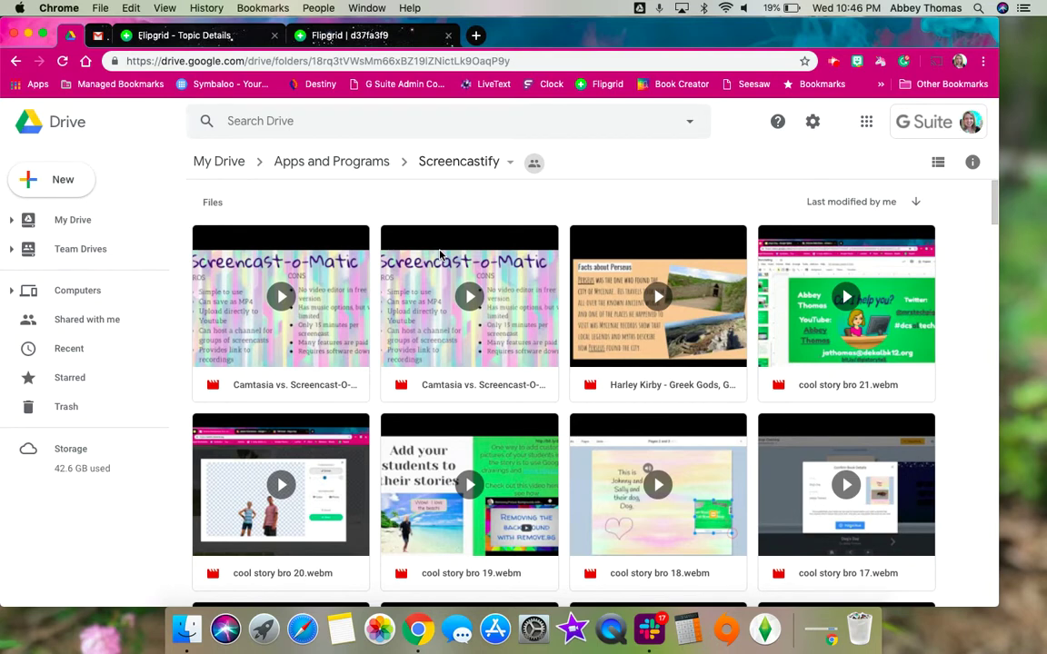
# Download the second Camtasia vs. Screencast-O-Matic video as a webm file.
pyautogui.rightClick(497, 259)
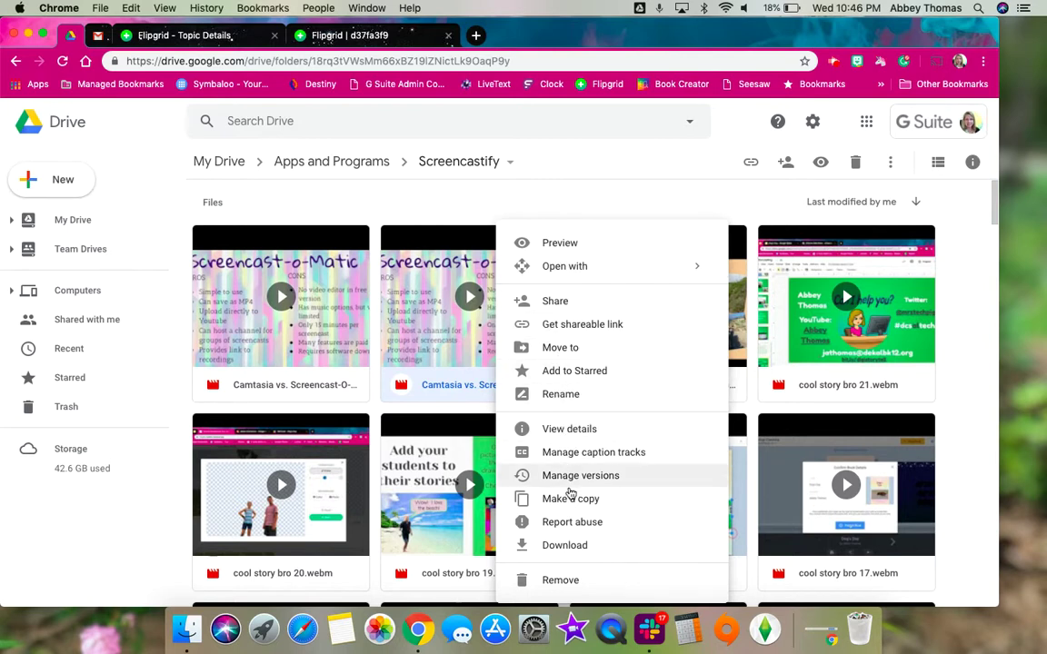
pyautogui.click(565, 546)
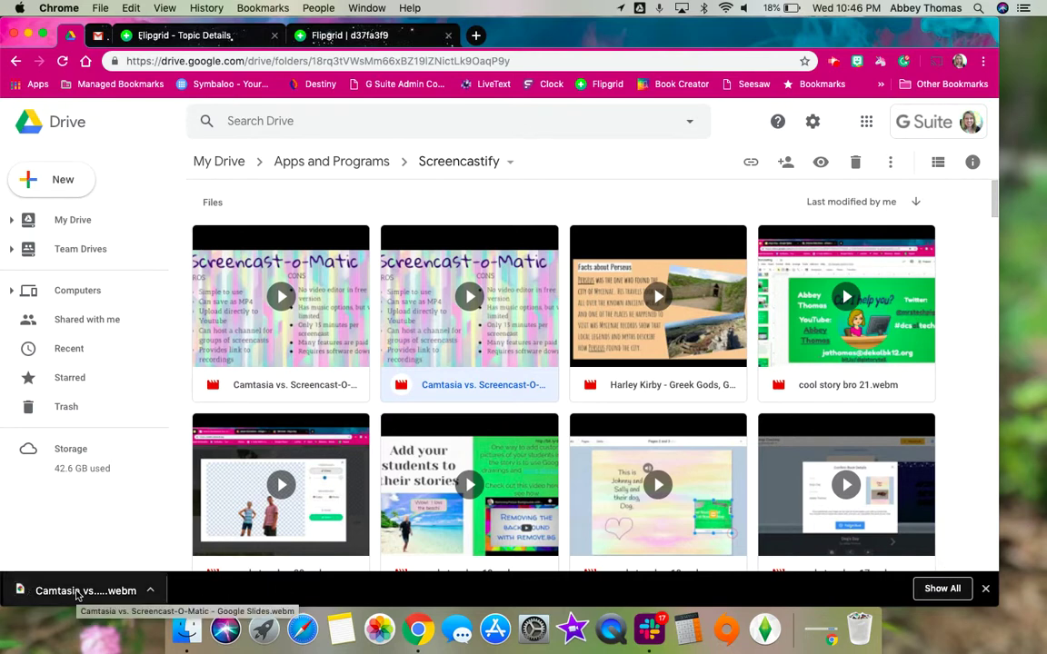
pyautogui.click(343, 35)
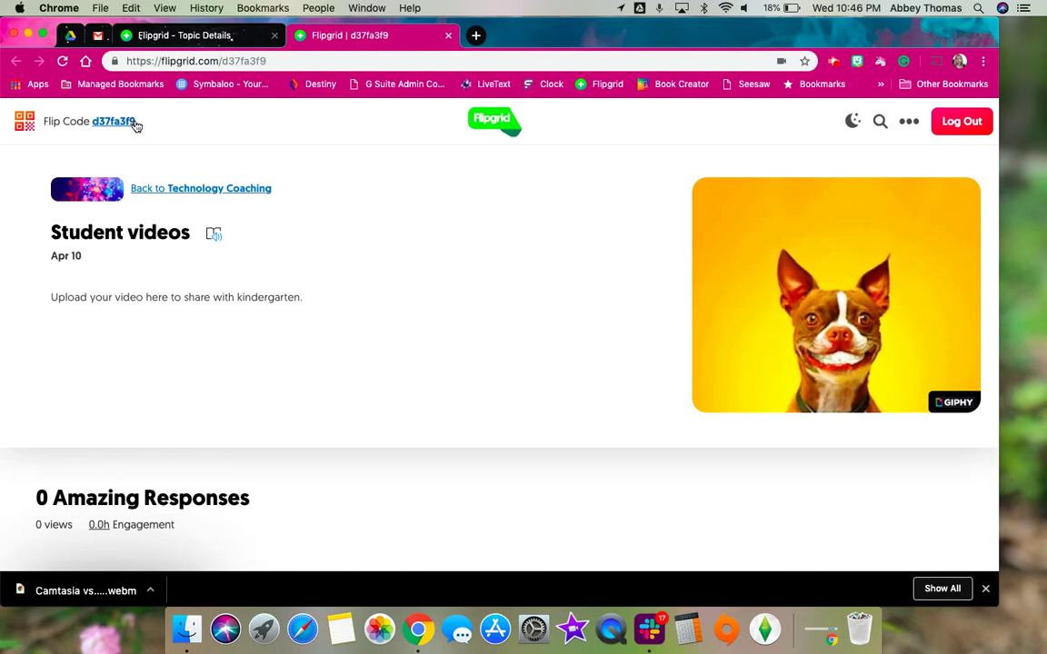
# Start a new video response on the Flipgrid Student videos topic.
pyautogui.scroll(-3, 487, 380)
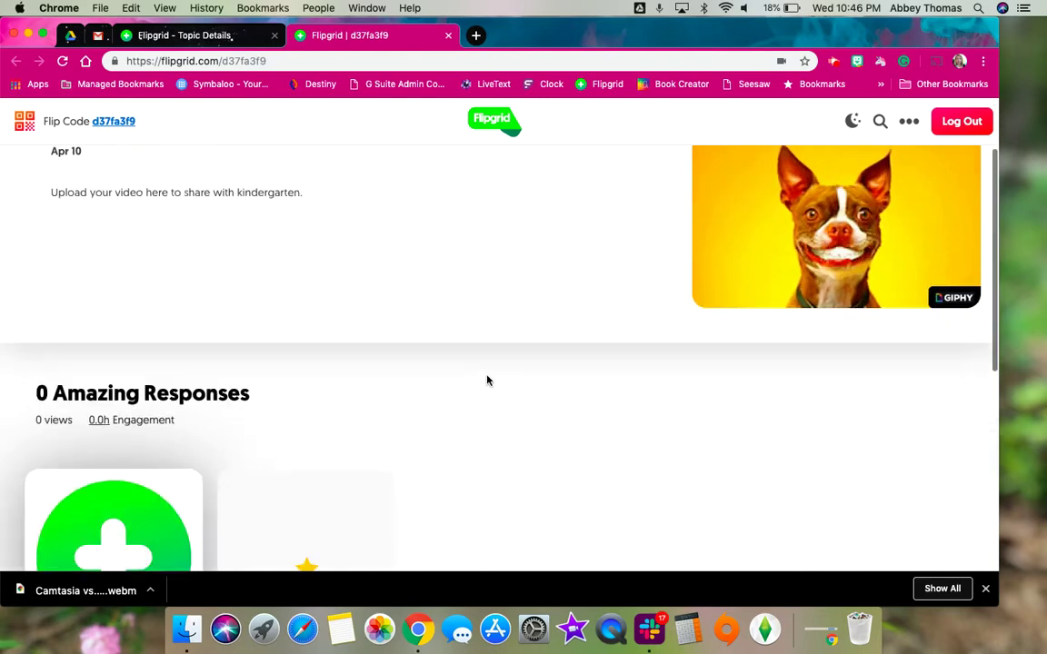
pyautogui.scroll(-5, 487, 380)
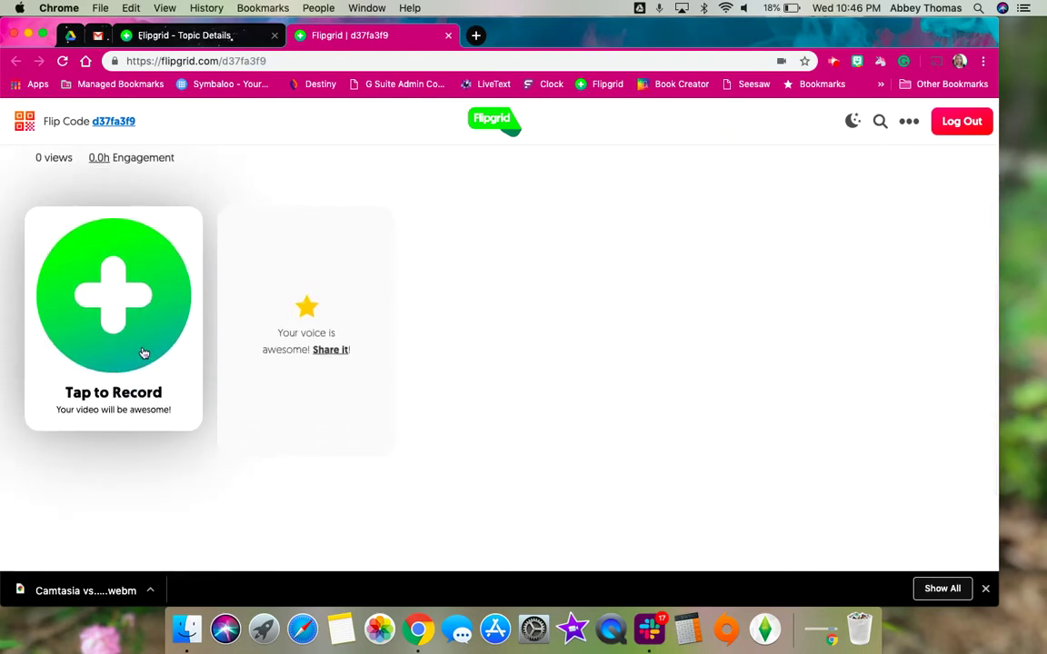
pyautogui.click(143, 352)
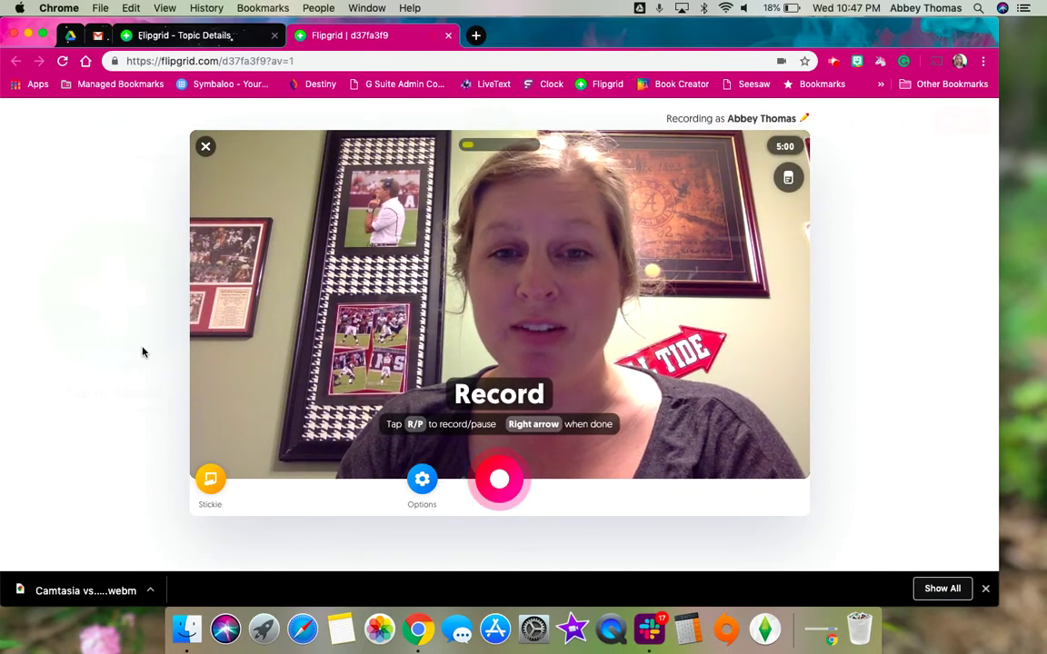
# Import the downloaded Camtasia webm from Downloads as the response video.
pyautogui.click(422, 482)
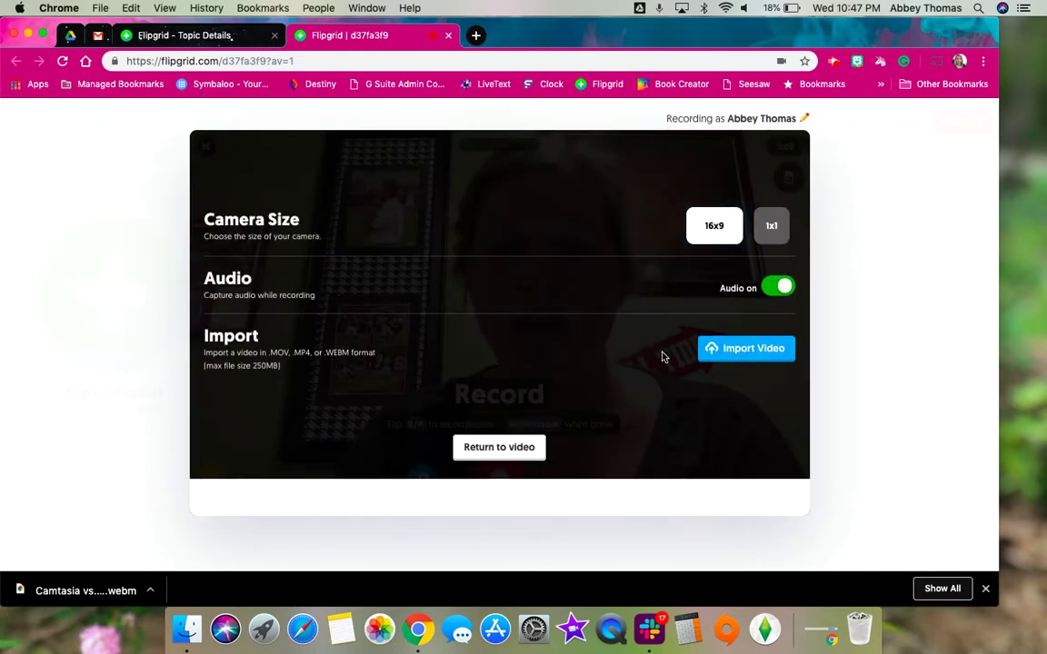
pyautogui.click(737, 356)
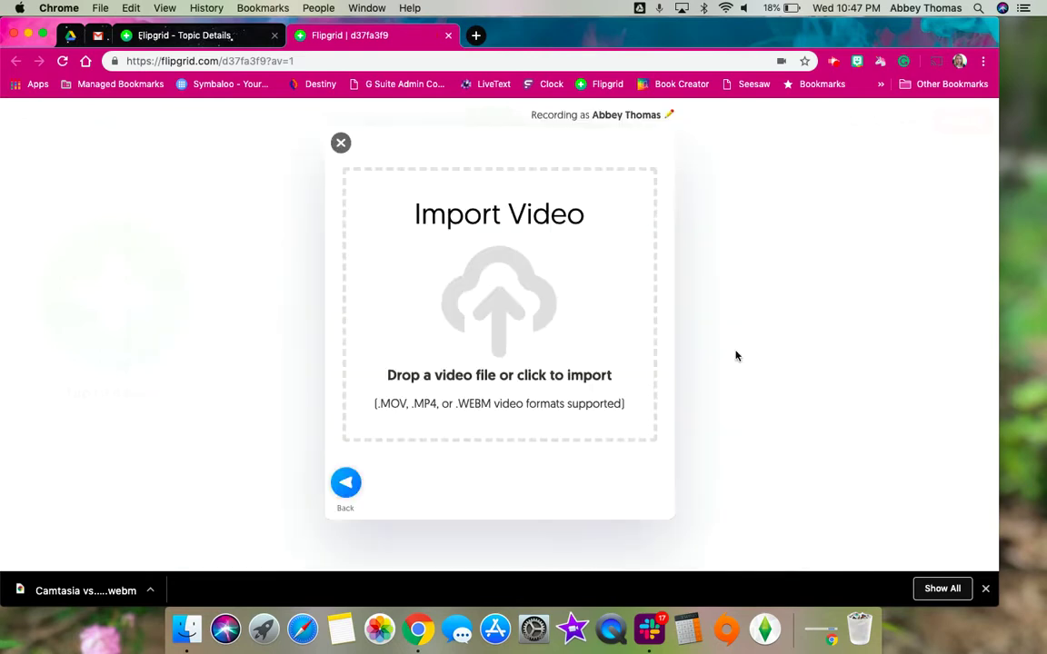
pyautogui.click(489, 327)
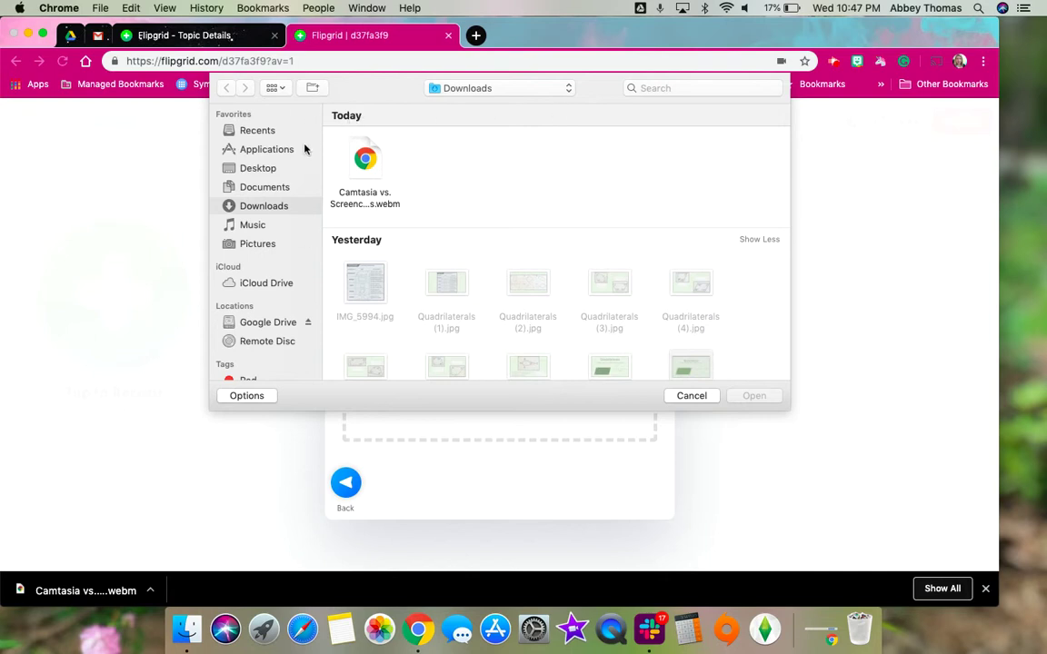
pyautogui.click(367, 160)
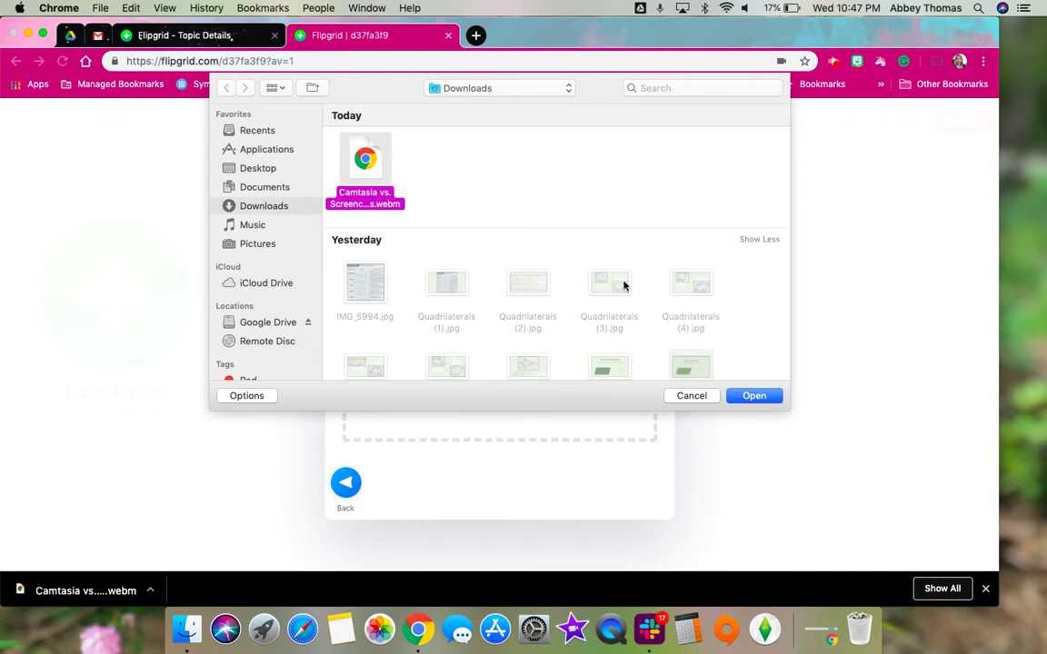
pyautogui.click(764, 400)
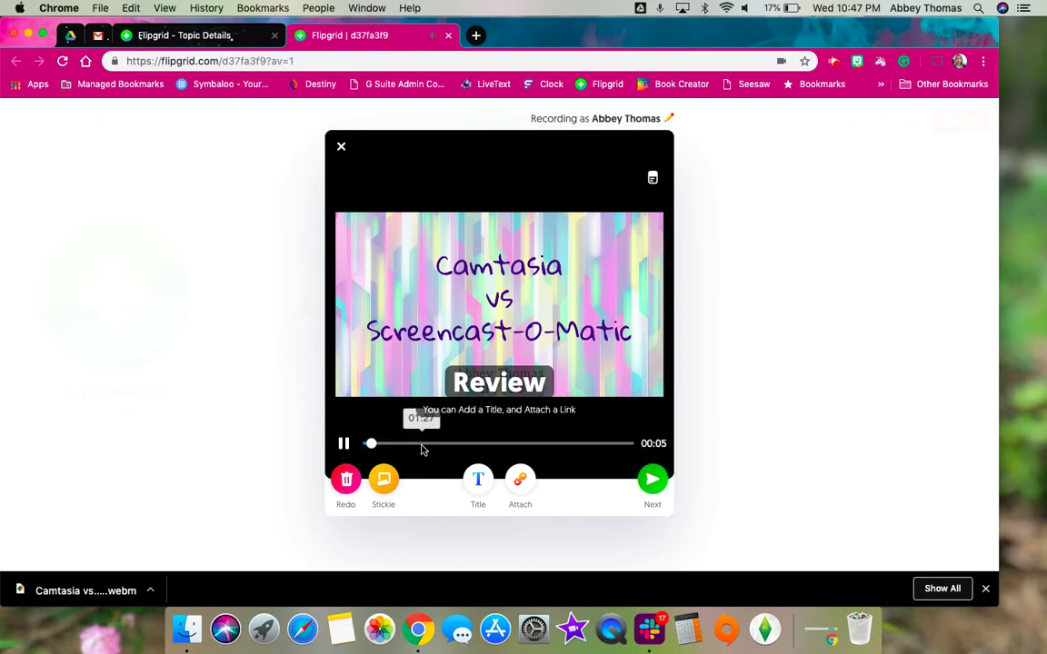
# Choose a cover frame around 00:41 and continue to the decorate step.
pyautogui.click(651, 482)
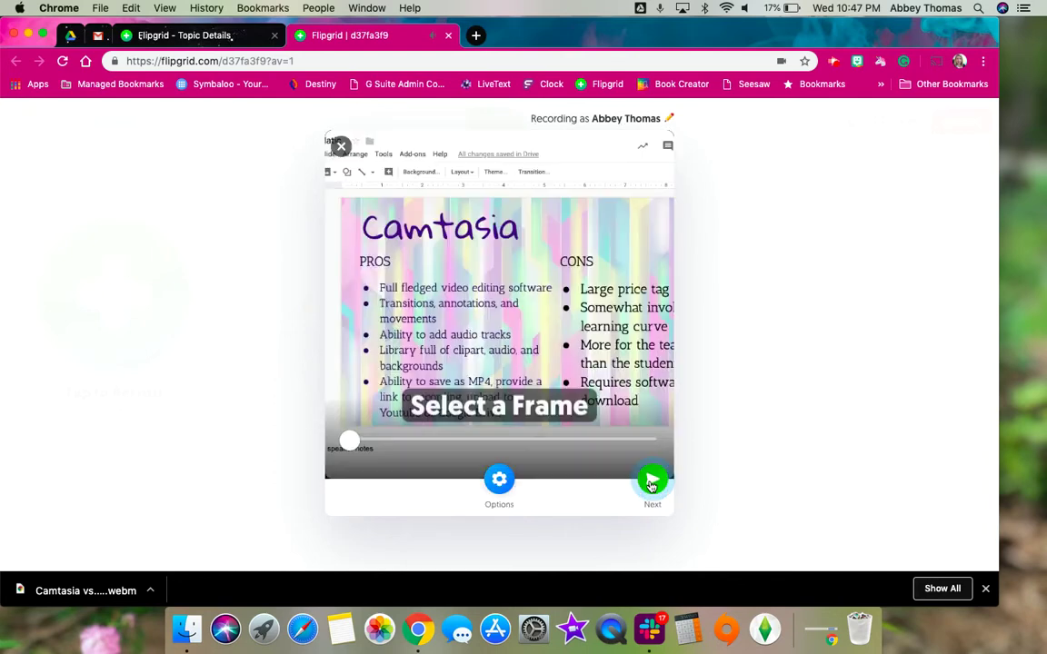
pyautogui.click(351, 445)
pyautogui.moveTo(351, 446)
pyautogui.mouseDown()
pyautogui.moveTo(640, 445)
pyautogui.moveTo(314, 477)
pyautogui.moveTo(362, 443)
pyautogui.mouseUp()
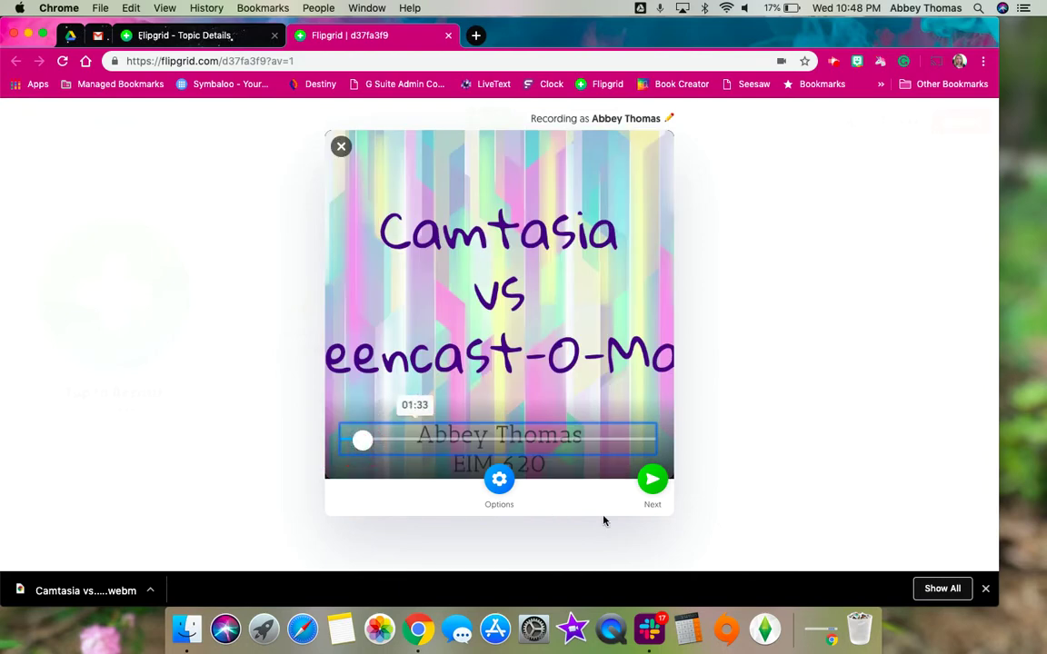
pyautogui.click(656, 488)
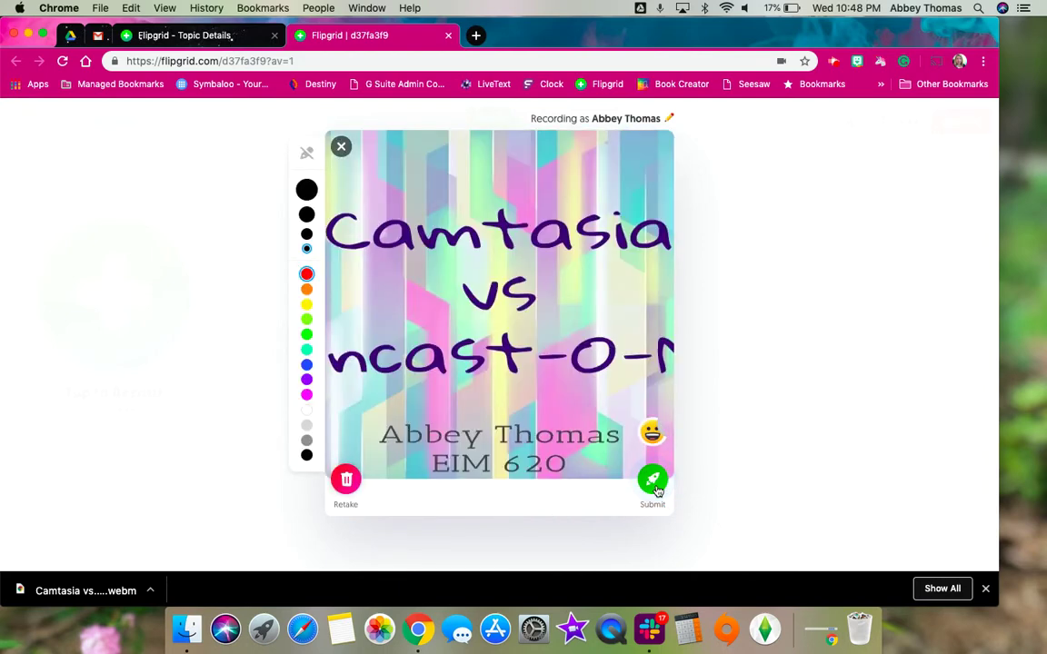
# Add the smiling halo emoji sticker and place it at the top-right corner.
pyautogui.click(652, 434)
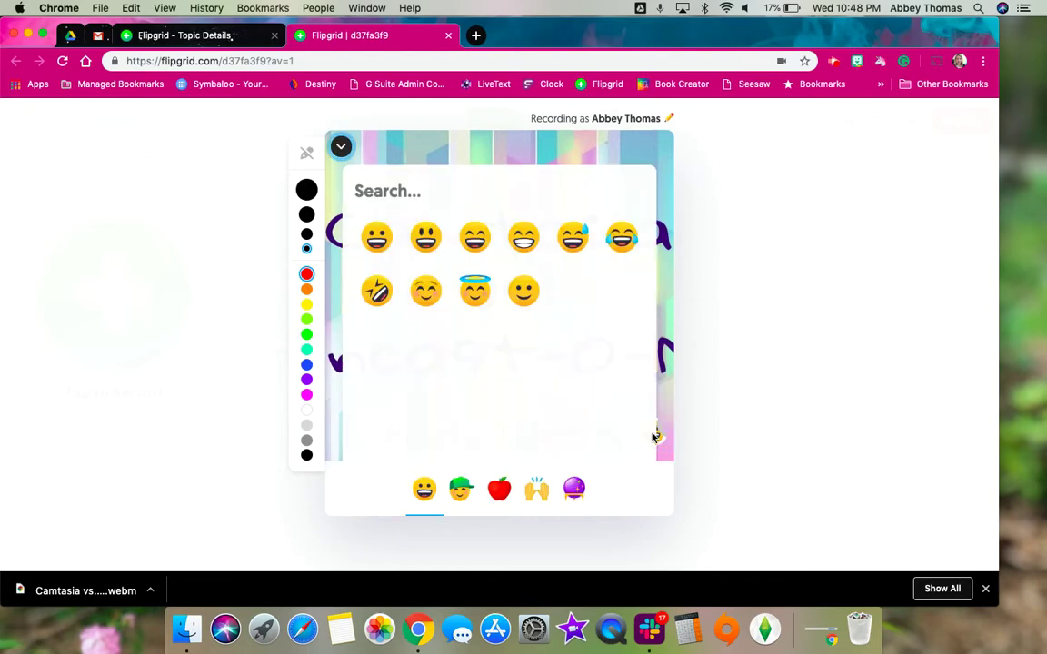
pyautogui.click(474, 292)
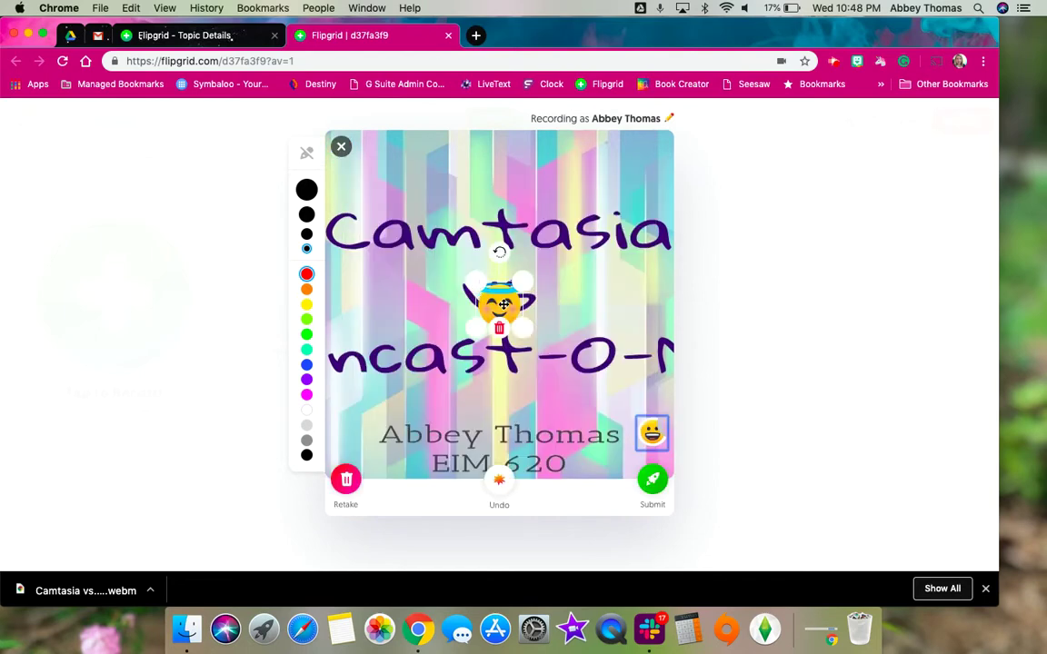
pyautogui.moveTo(505, 305); pyautogui.dragTo(619, 173)
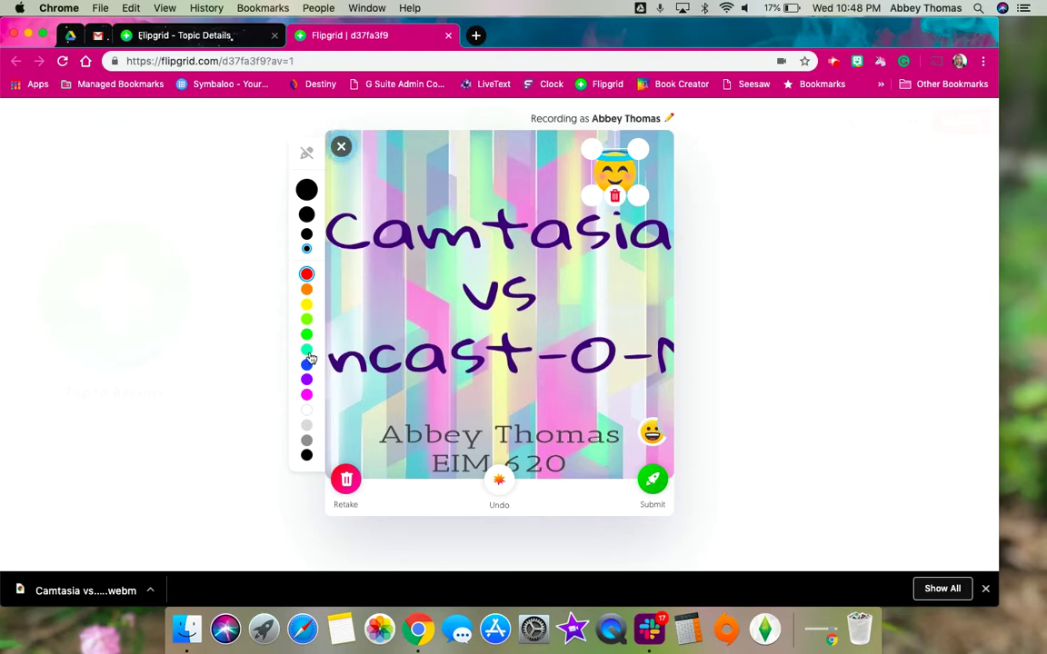
# Underline the Camtasia and third title lines in magenta, then submit the video.
pyautogui.click(307, 395)
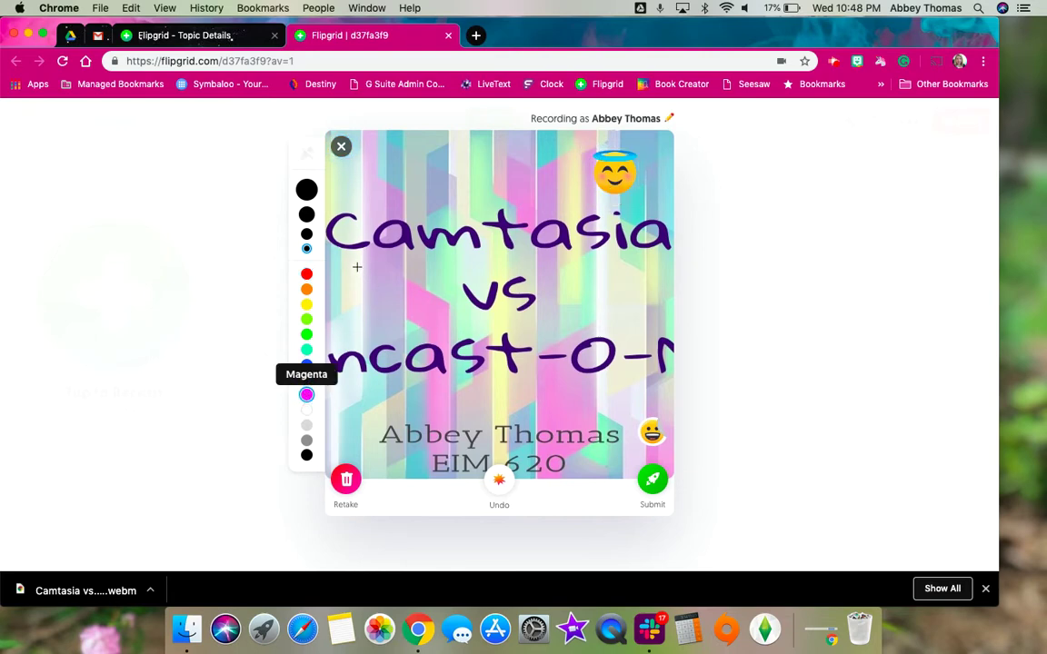
pyautogui.moveTo(358, 267); pyautogui.dragTo(597, 283)
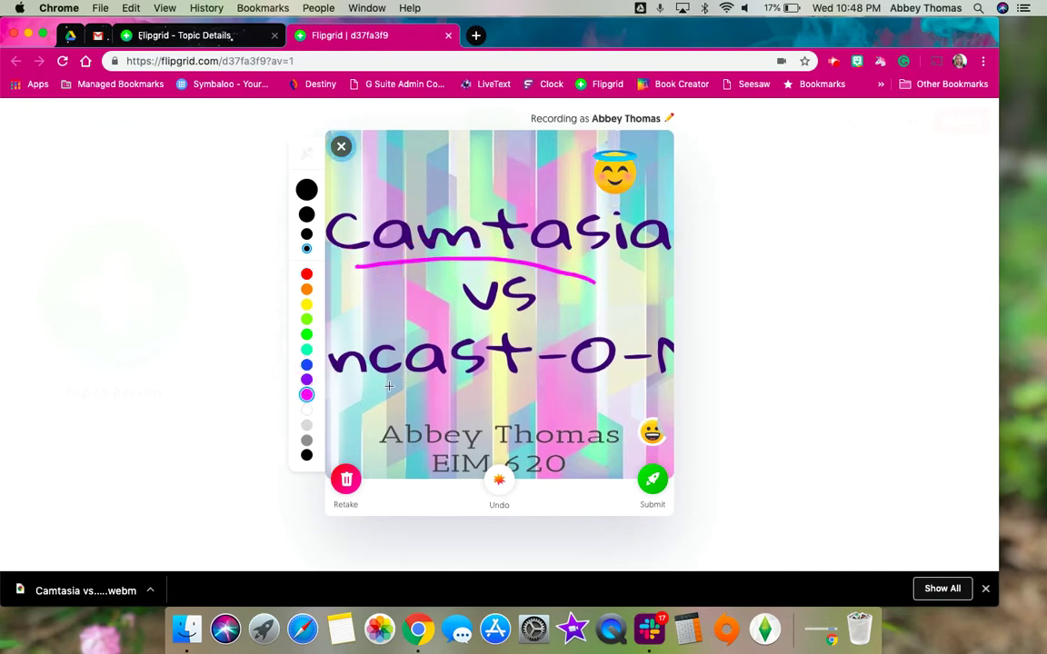
pyautogui.moveTo(363, 397); pyautogui.dragTo(611, 415)
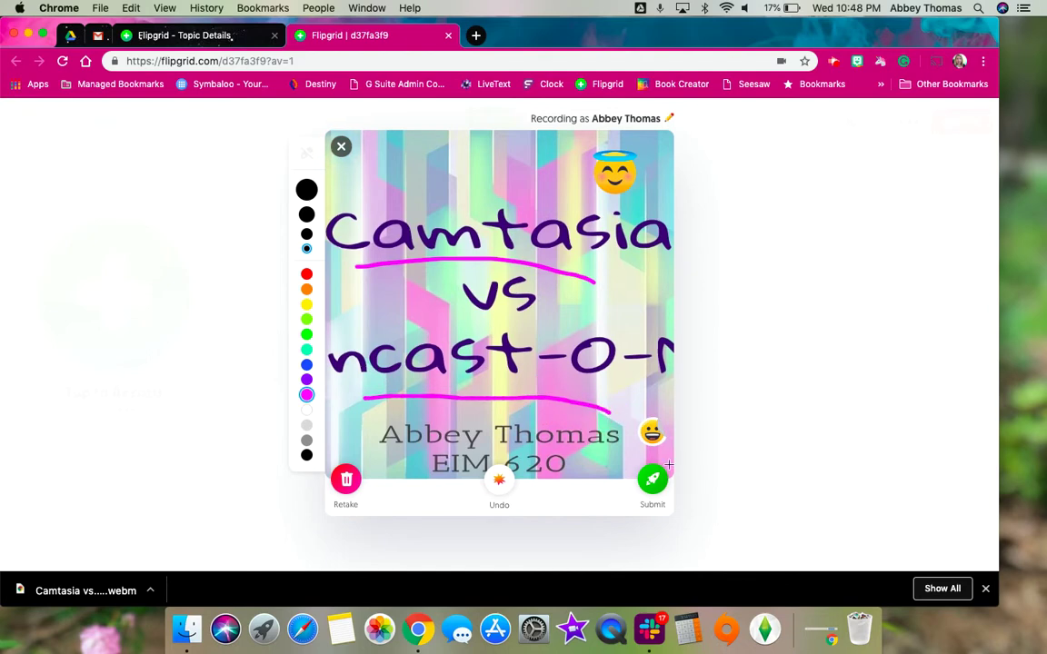
pyautogui.click(659, 482)
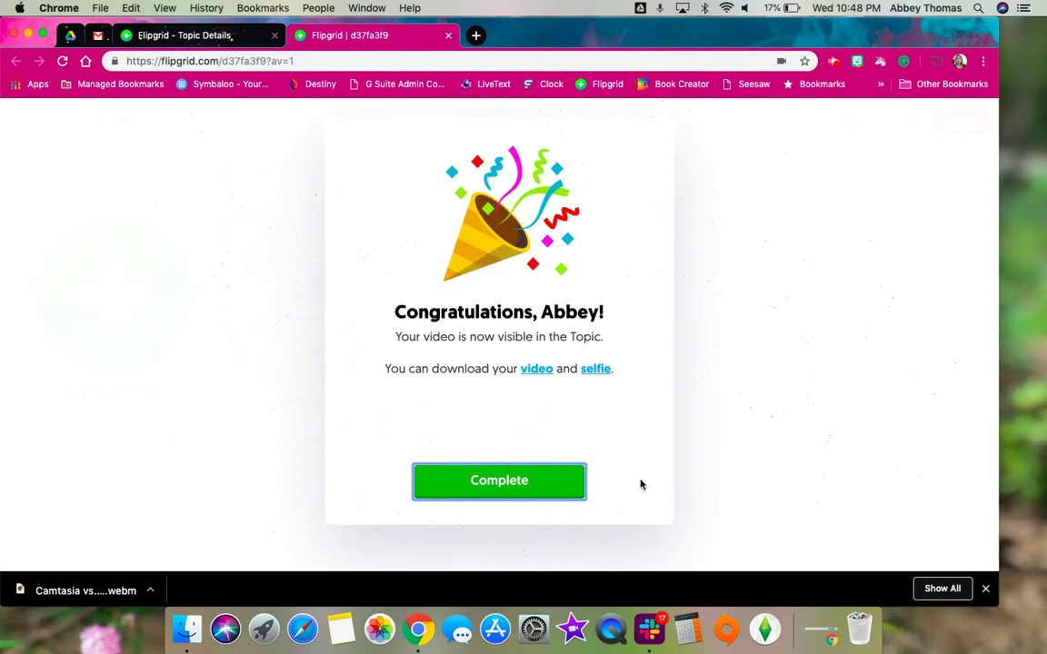
# Complete the submission and view the new 7:03 Camtasia response in Student videos.
pyautogui.click(546, 492)
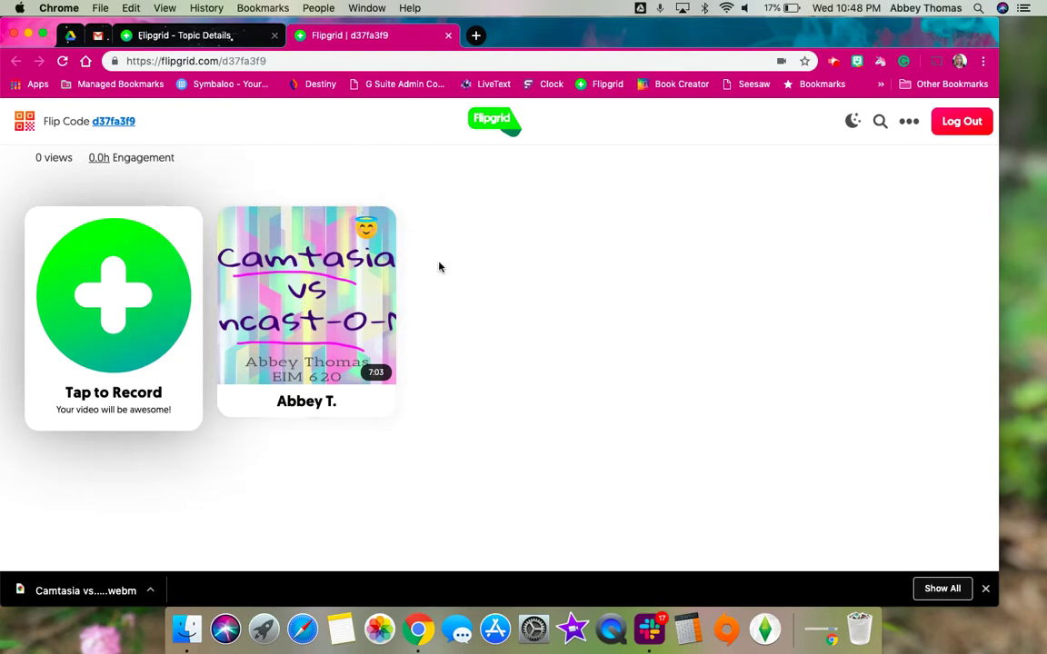
pyautogui.scroll(4, 439, 266)
pyautogui.scroll(5, 439, 266)
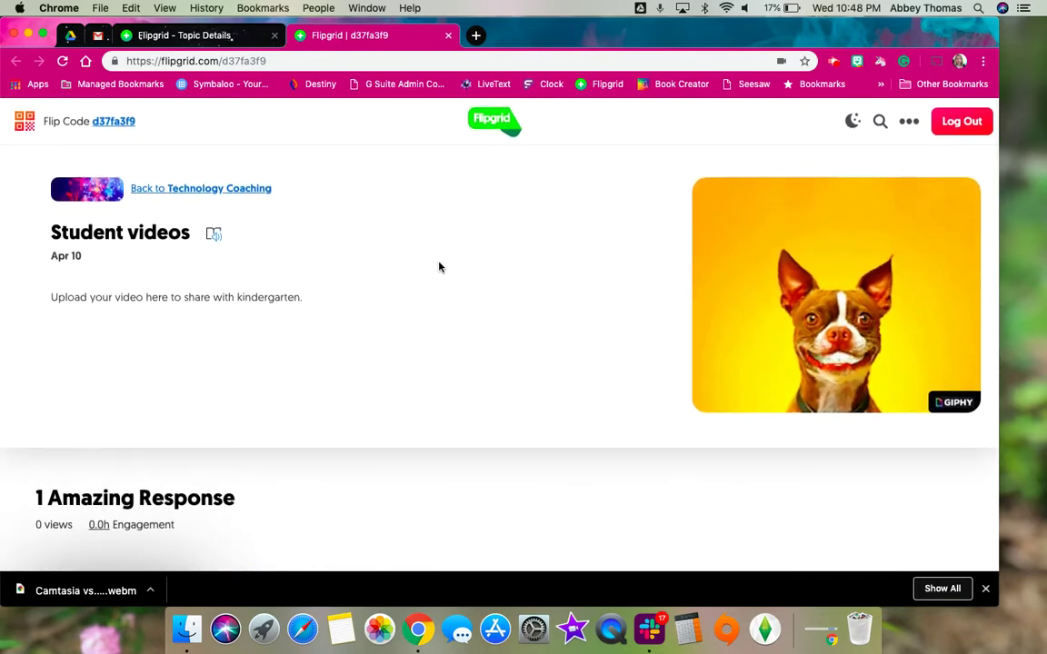
# Turn Guest Mode on and Allow Recording off in the topic's guest access settings.
pyautogui.click(218, 38)
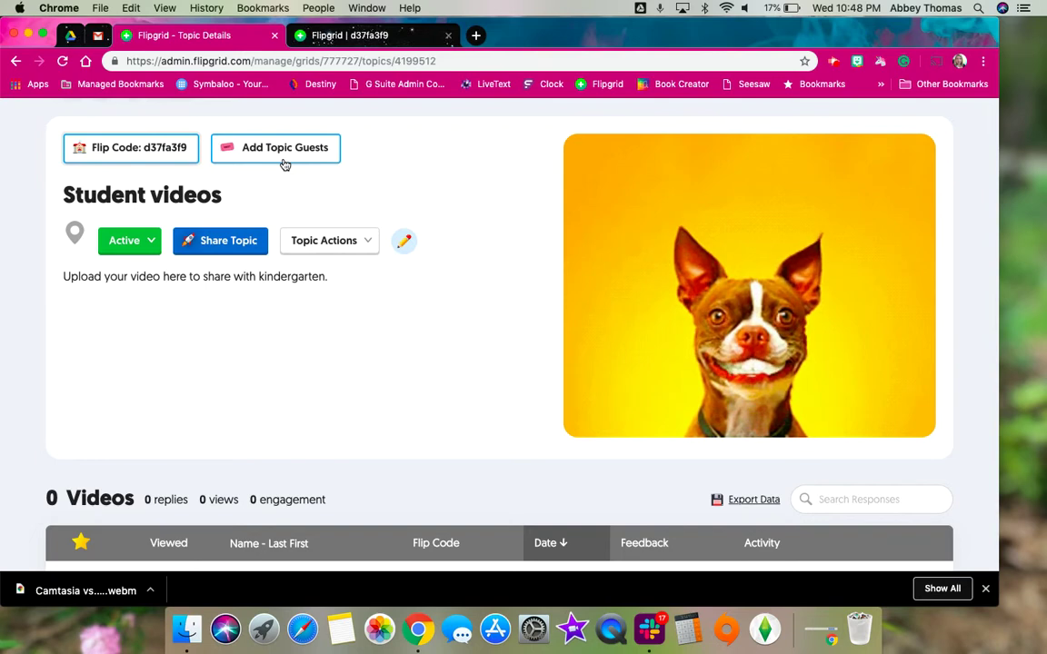
pyautogui.scroll(3, 284, 164)
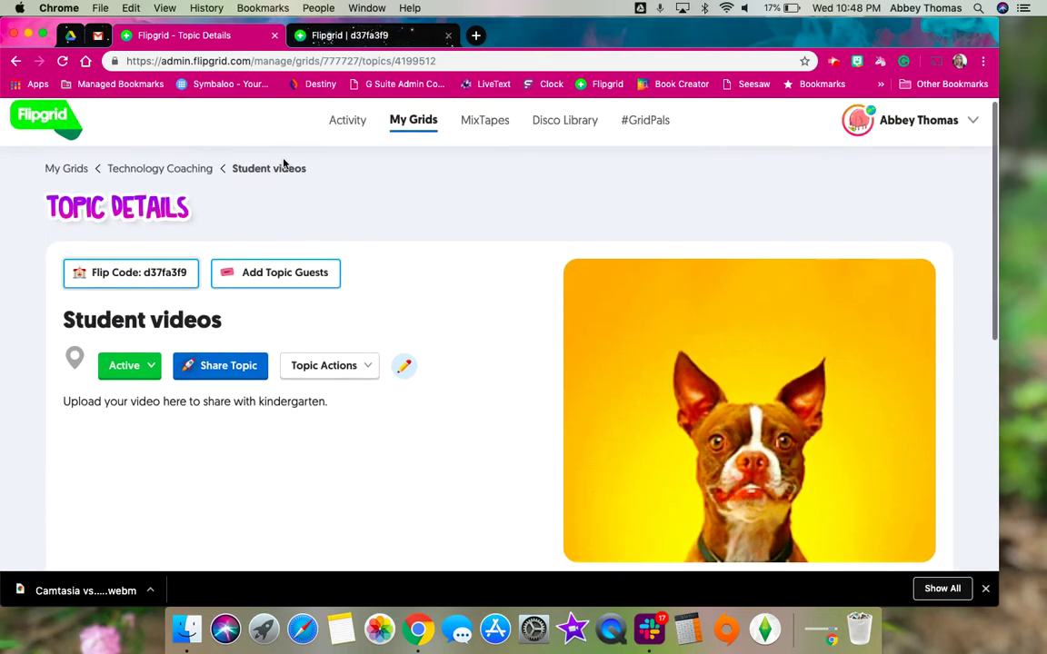
pyautogui.click(289, 285)
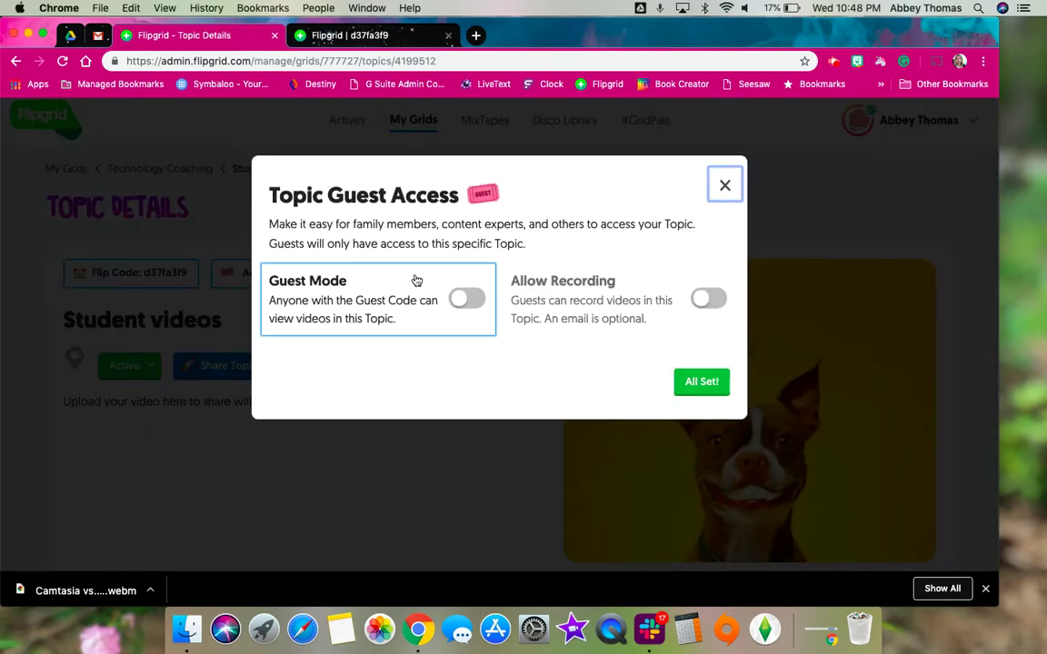
pyautogui.click(457, 304)
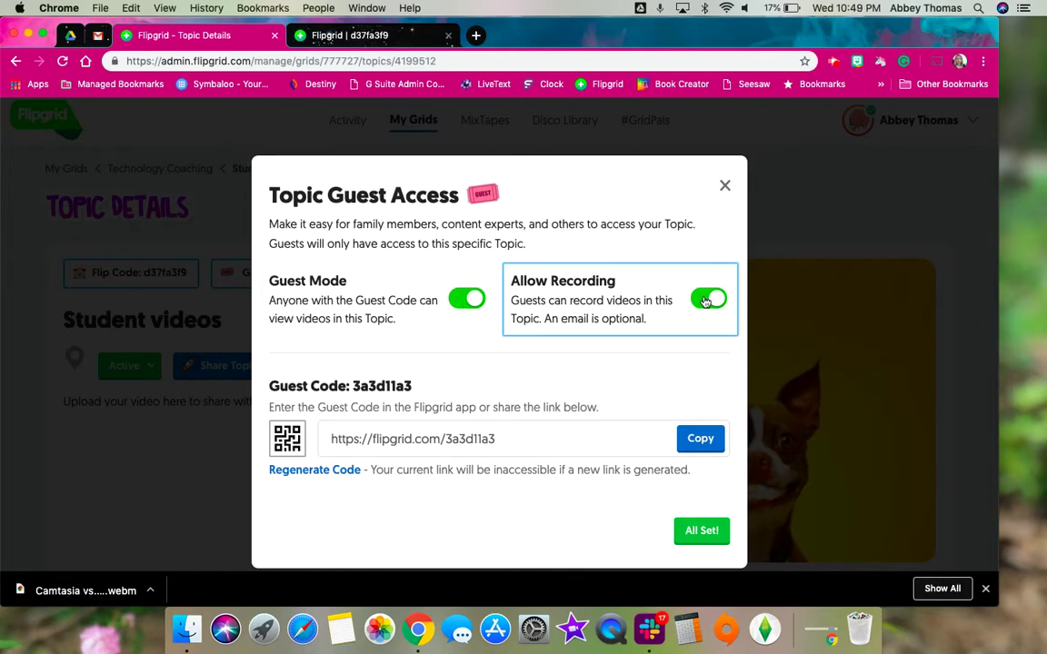
pyautogui.click(705, 301)
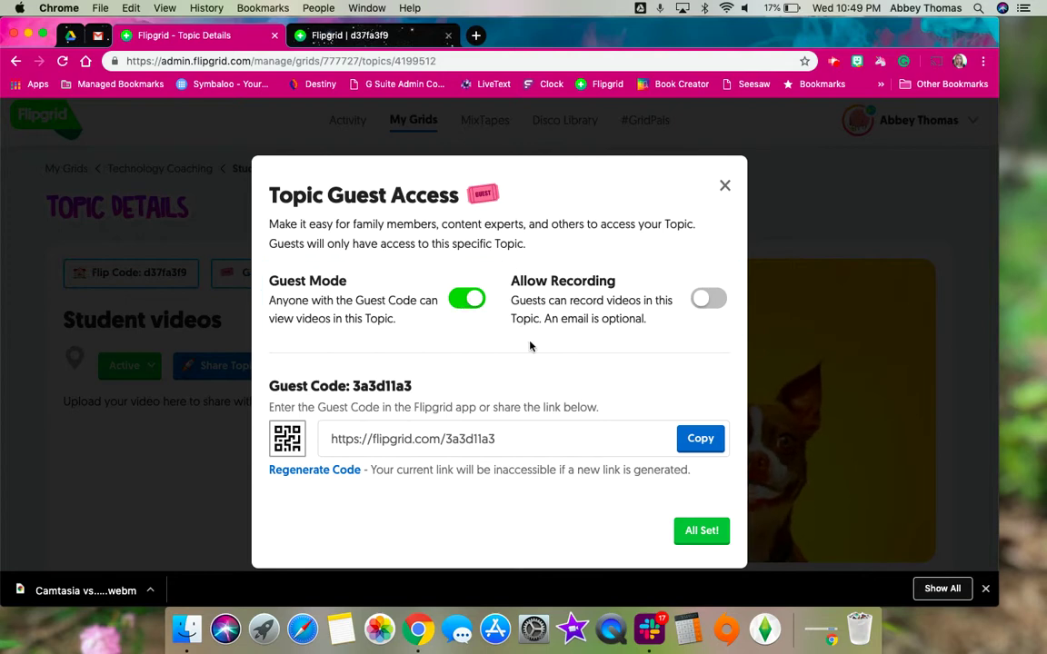
pyautogui.scroll(-2, 531, 346)
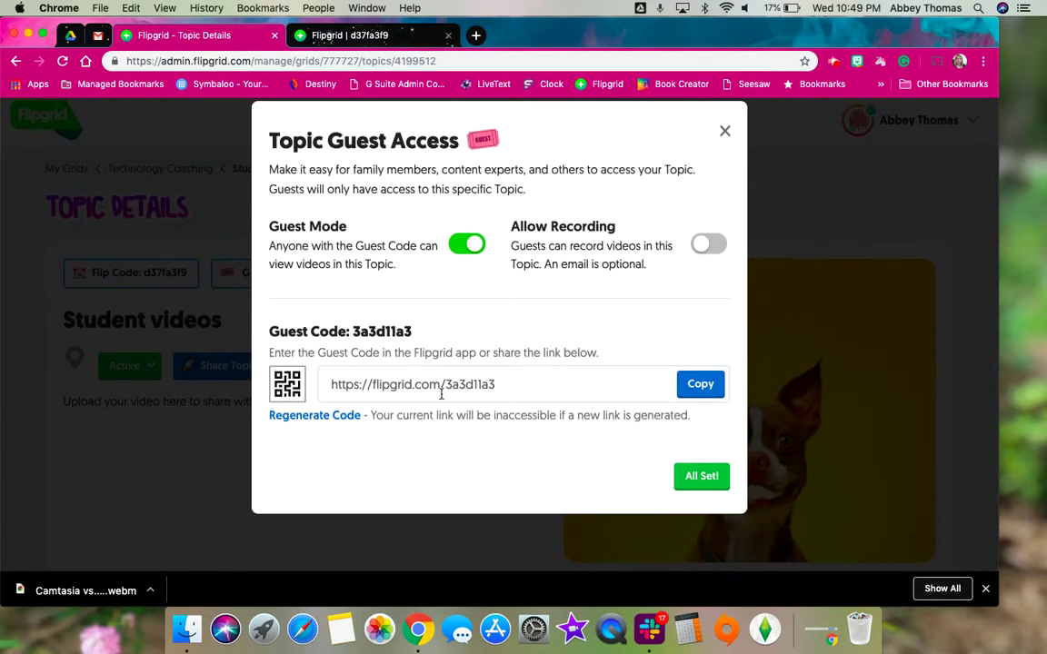